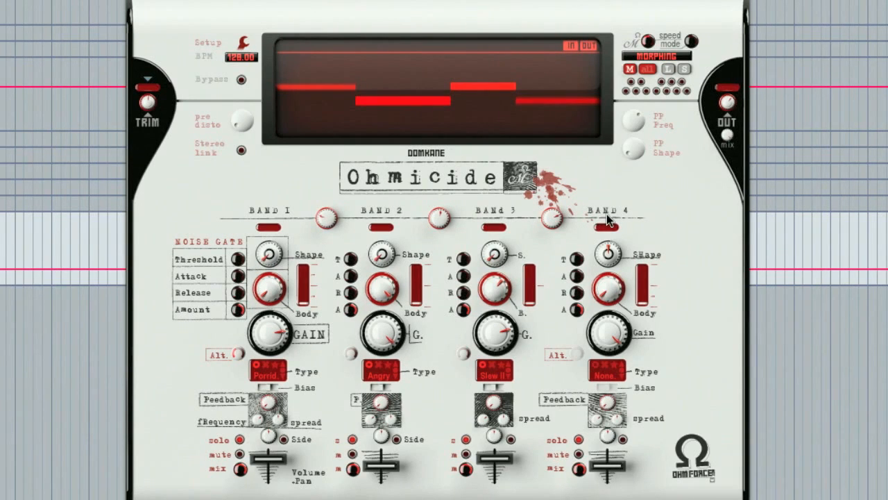
- Review the setup options and test the bypass by switching it on and back off
click(243, 42)
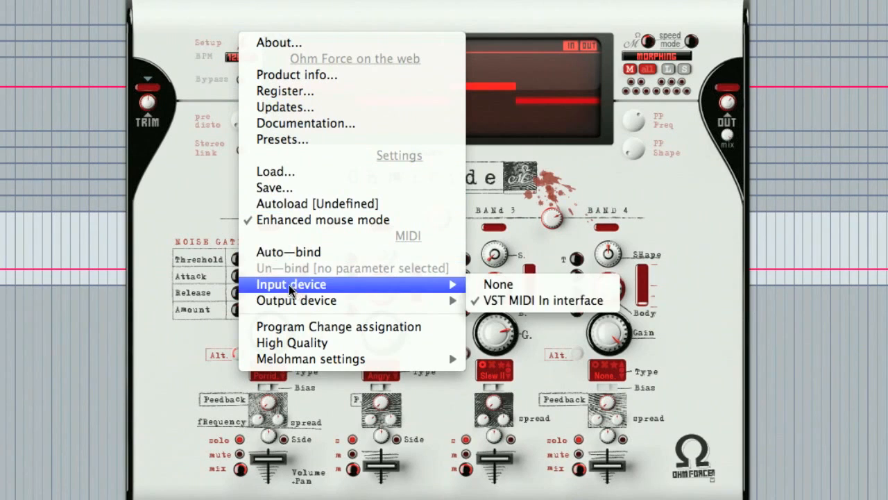
click(192, 49)
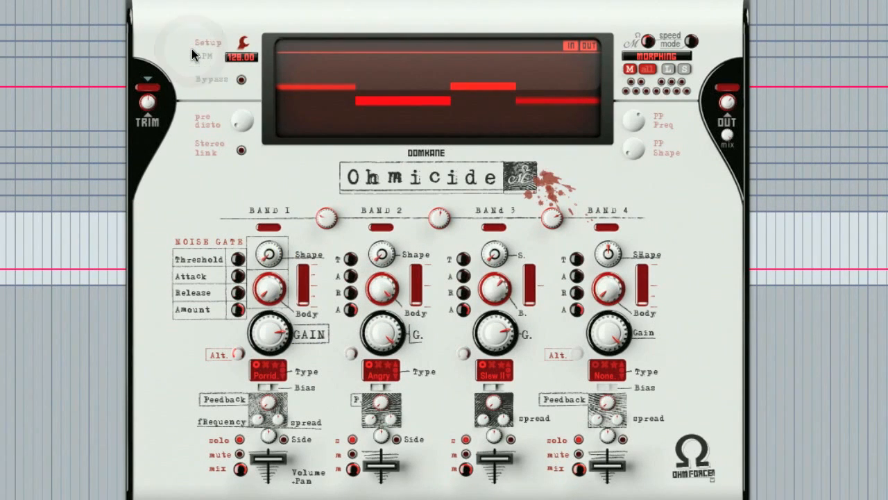
click(240, 80)
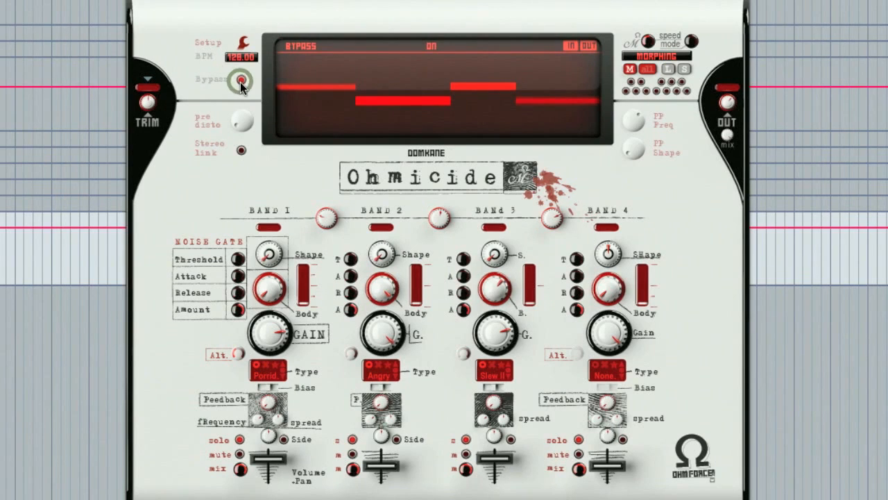
click(240, 79)
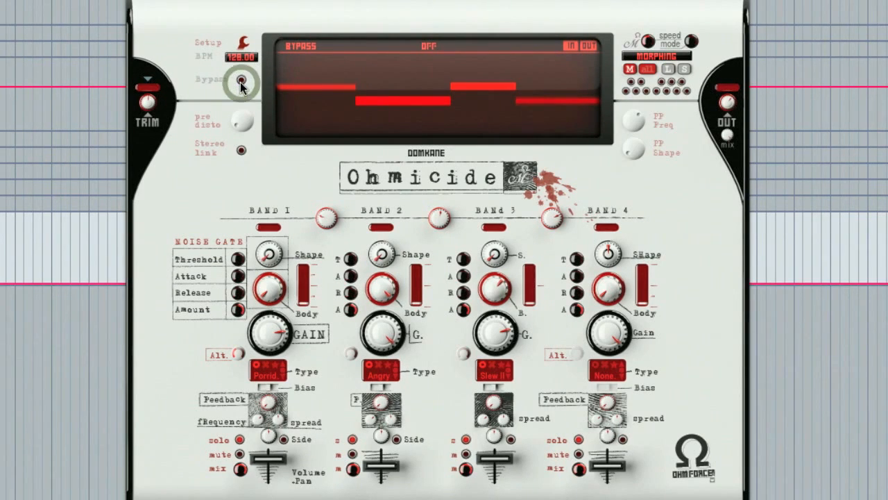
- Check the global input trim, master output volume and dry/wet mix settings
click(147, 102)
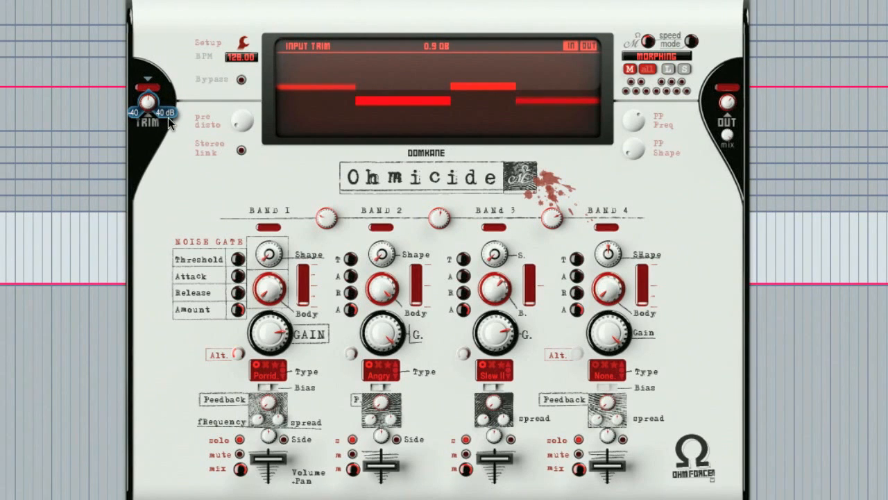
click(727, 102)
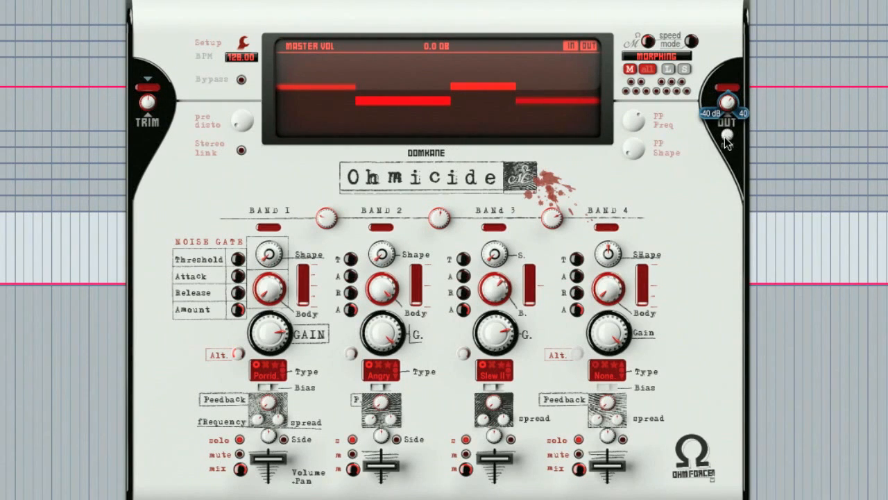
click(724, 136)
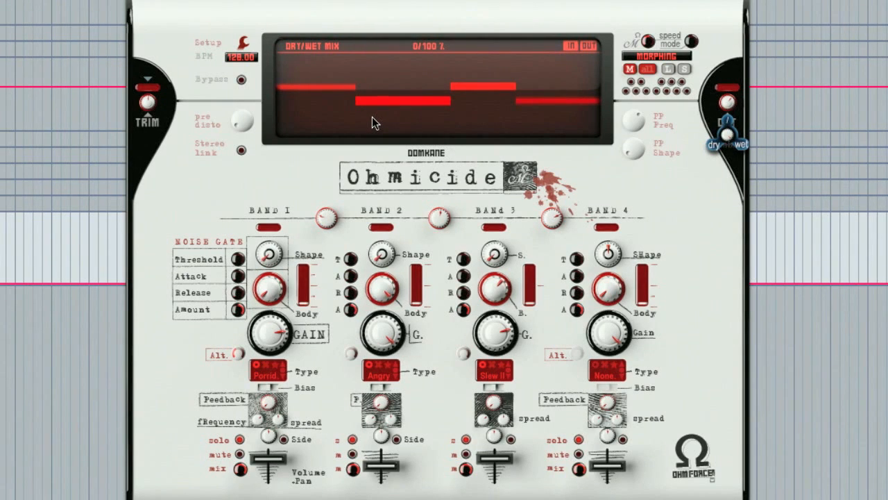
- Compare a few stored presets in the Morphing section and return to the first one
click(626, 91)
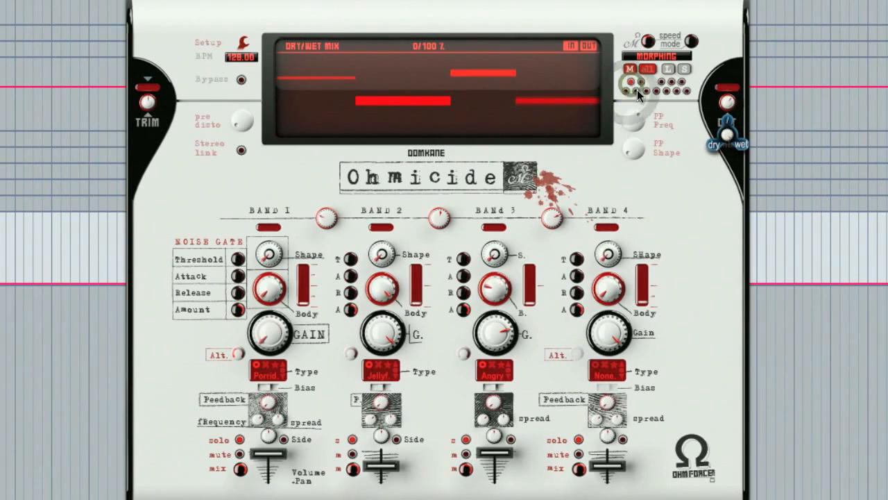
click(641, 83)
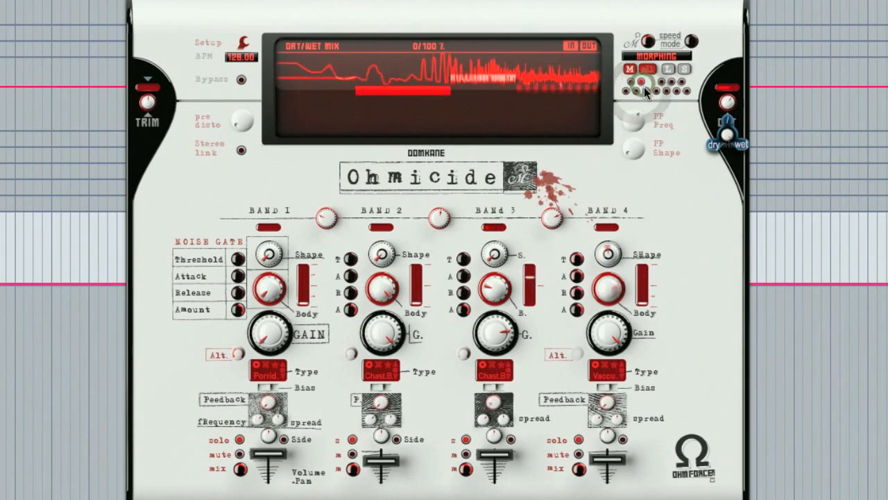
click(627, 91)
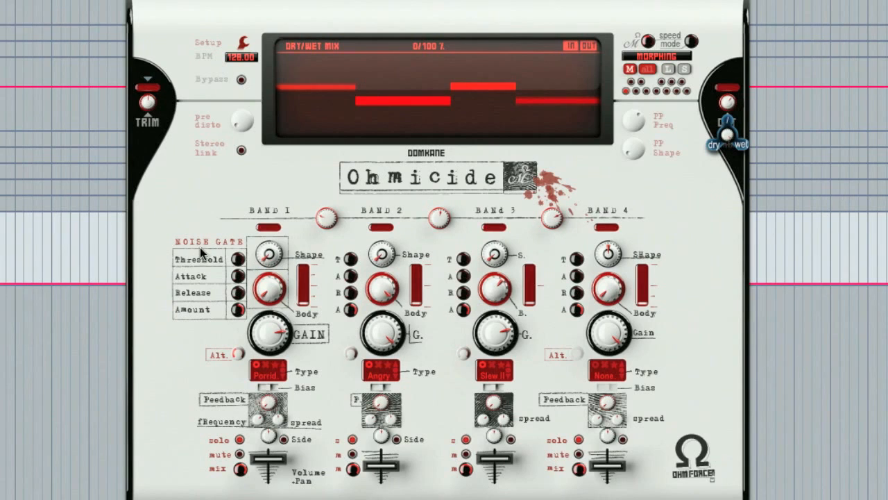
- Lower Band 1's upper crossover frequency to about 86 Hz and check the band's shape, body and distortion gain
mouse_move(326, 220)
mouse_down()
mouse_move(328, 226)
mouse_move(326, 219)
mouse_up()
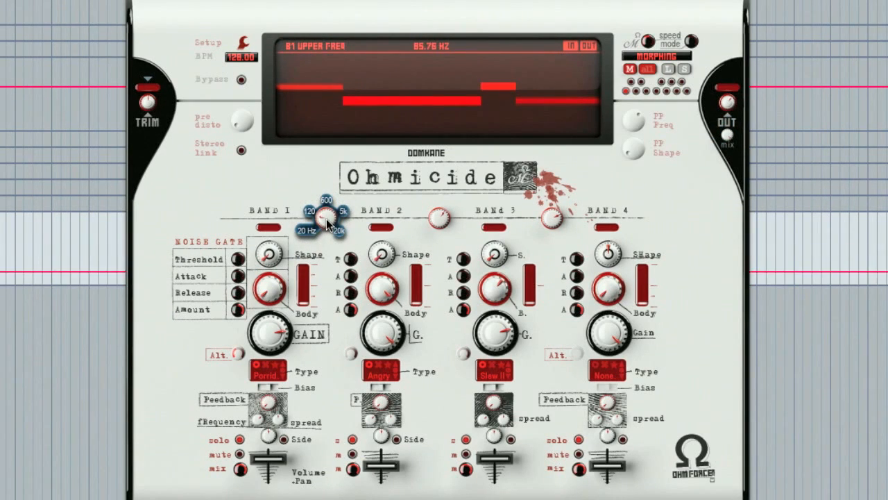
click(240, 261)
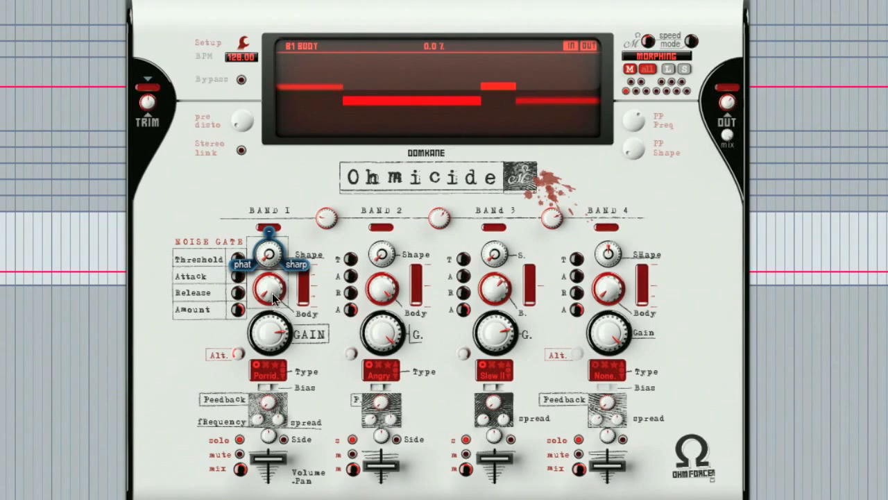
mouse_move(272, 299)
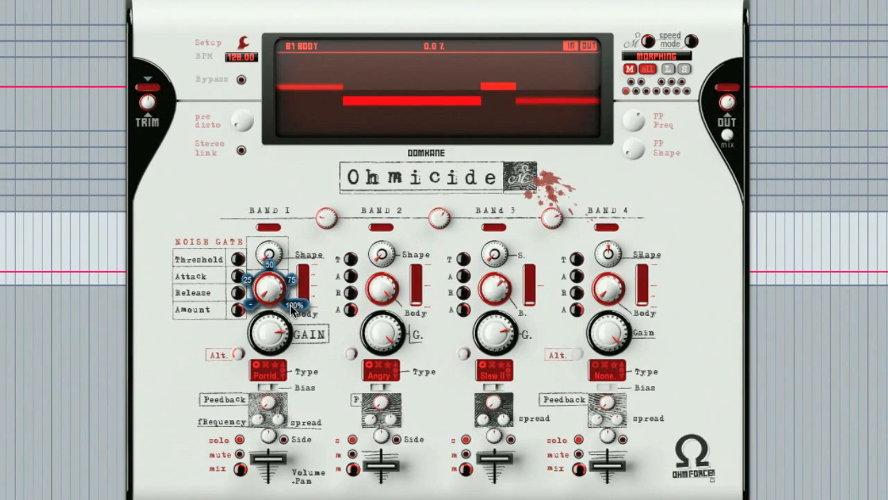
mouse_move(271, 330)
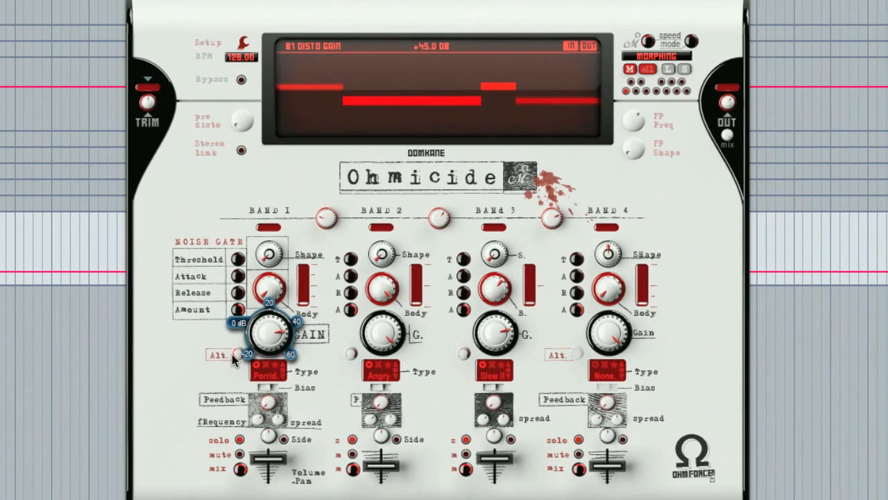
- Raise Band 1's distortion alteration to 46.6% and browse the Standard and Odd distortion types available for the band
mouse_move(233, 353)
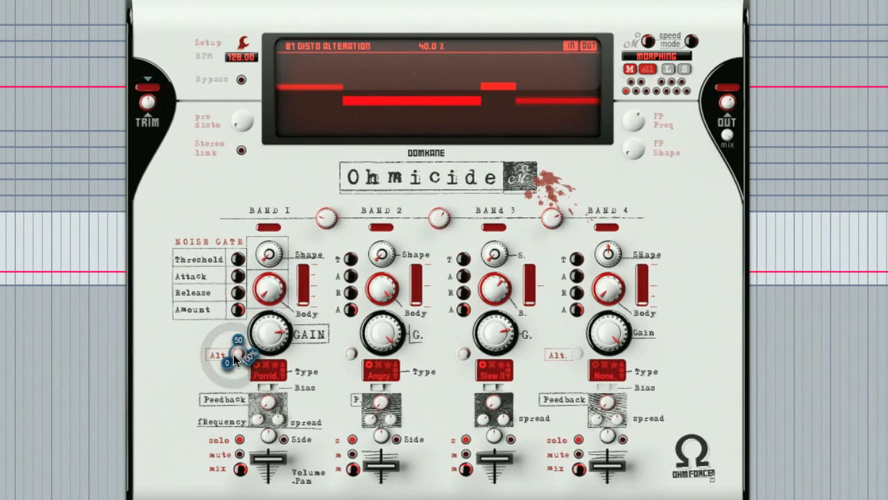
drag(237, 353, 237, 350)
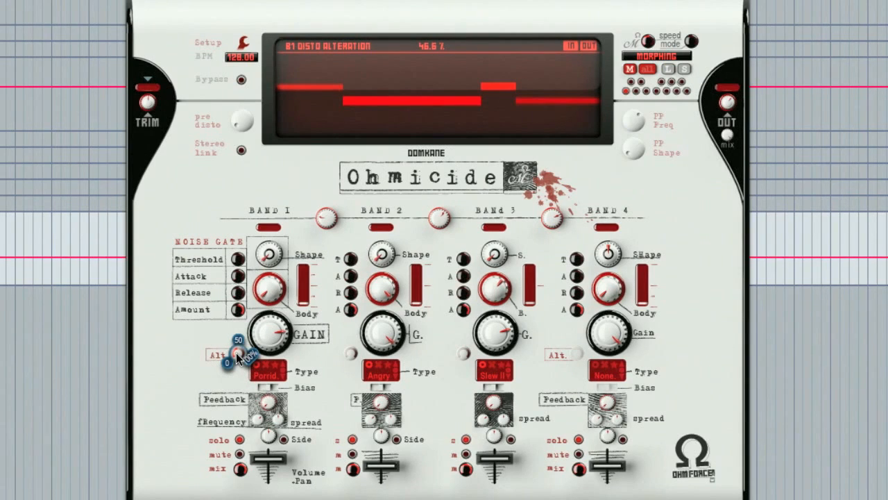
click(260, 379)
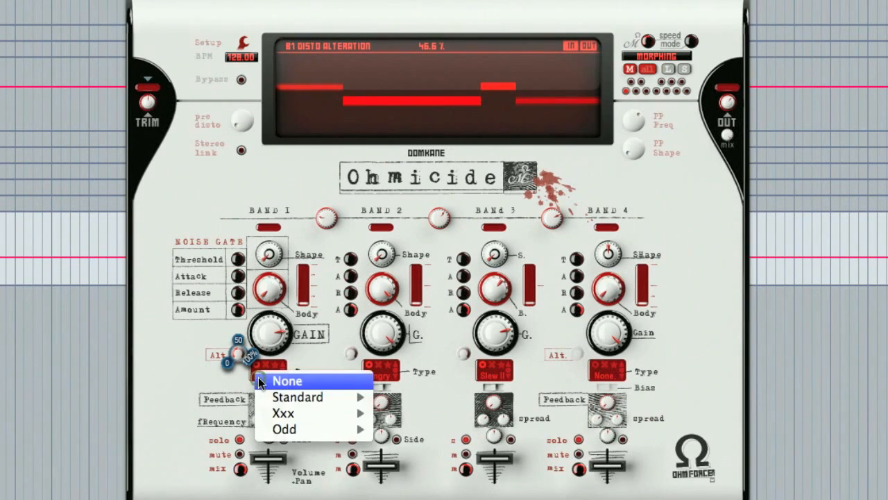
mouse_move(290, 396)
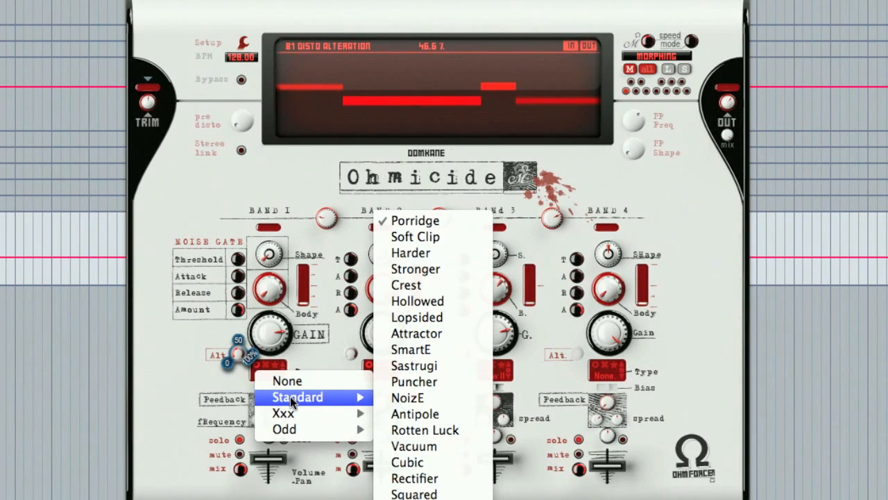
mouse_move(300, 411)
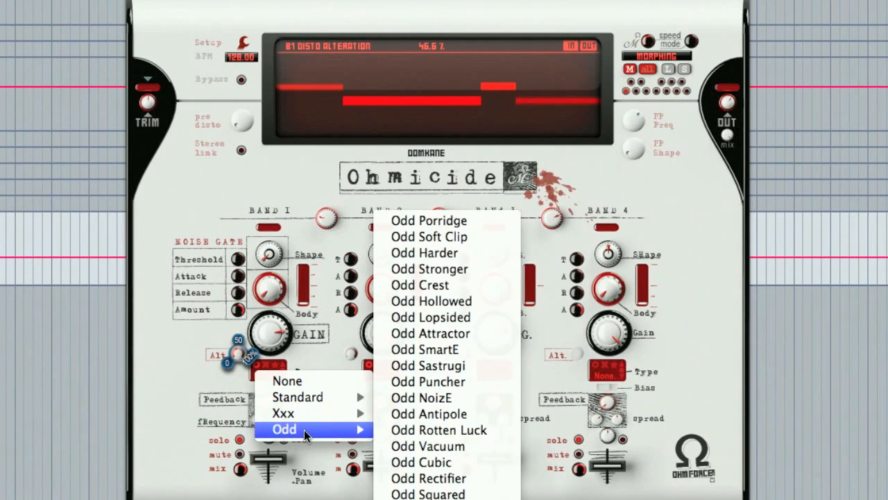
click(227, 399)
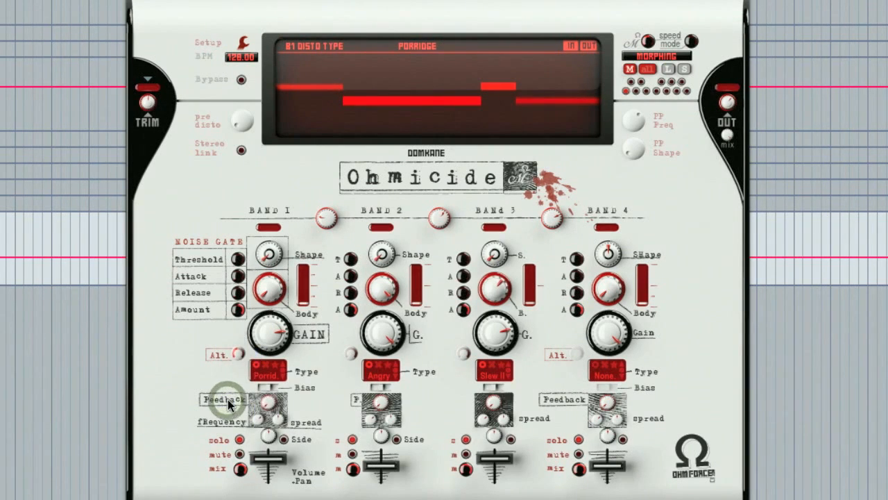
- Check Band 1's distortion bias, feedback amount, feedback frequency, feedback spread and pan
click(271, 388)
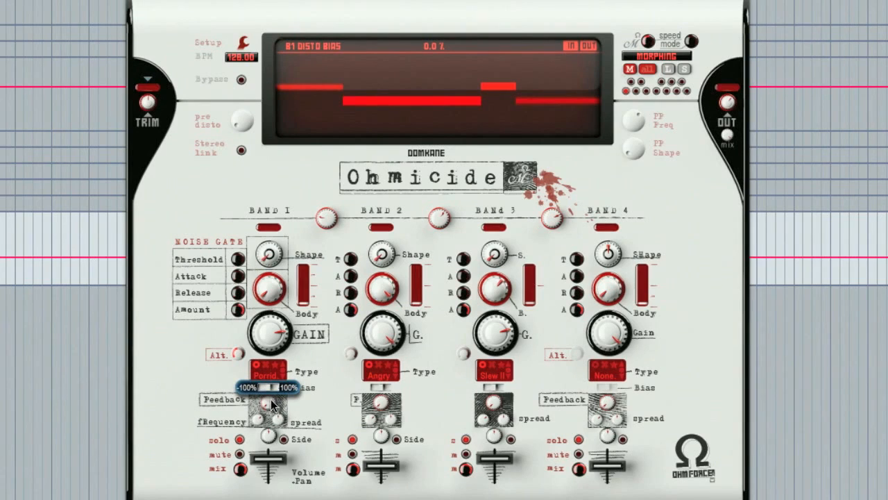
click(270, 404)
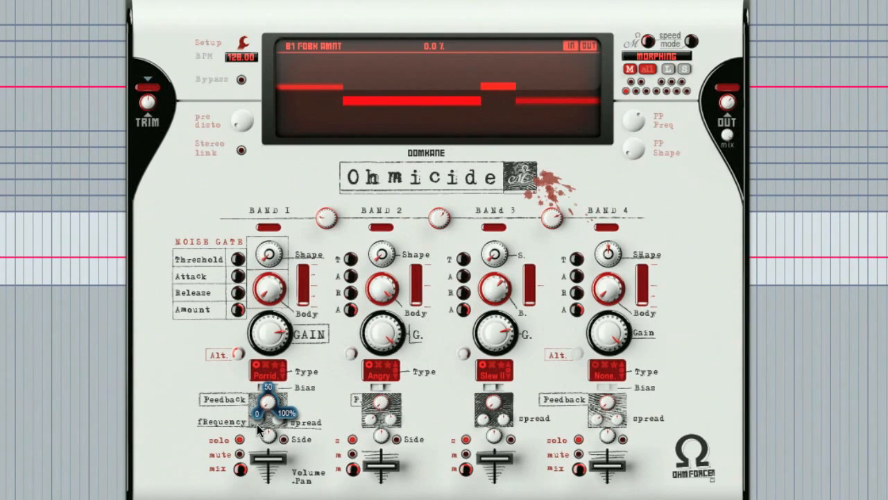
click(256, 424)
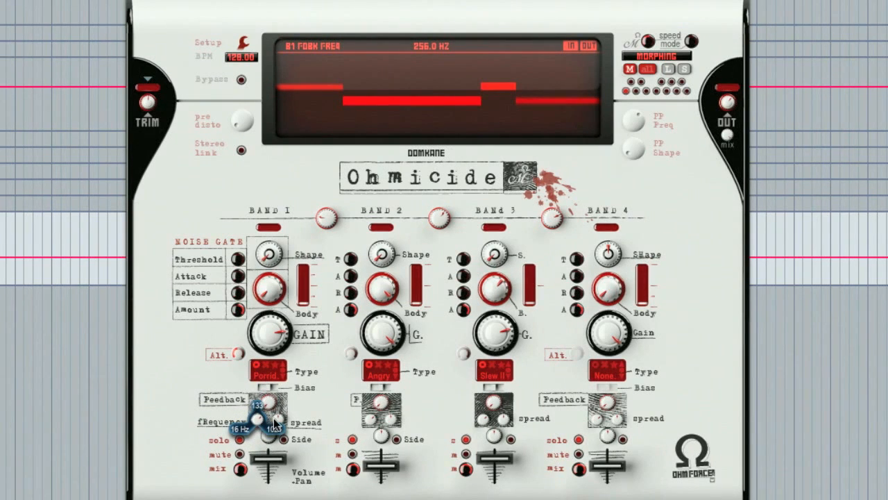
click(278, 417)
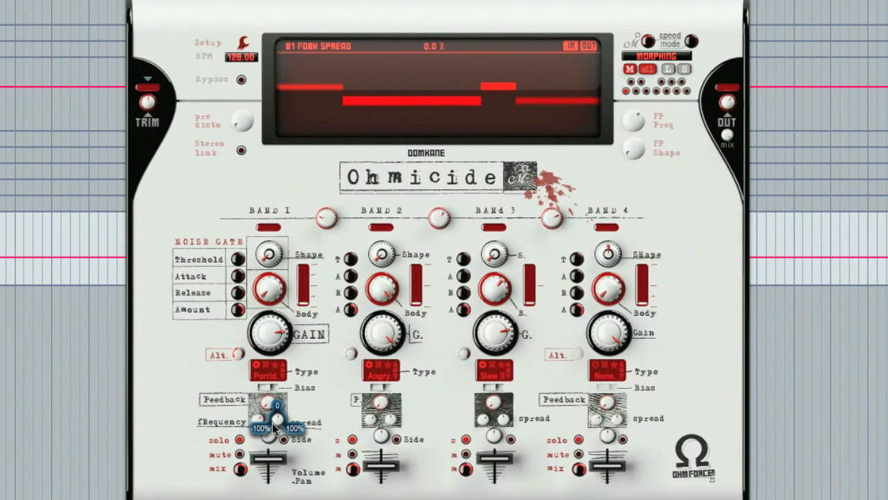
click(266, 437)
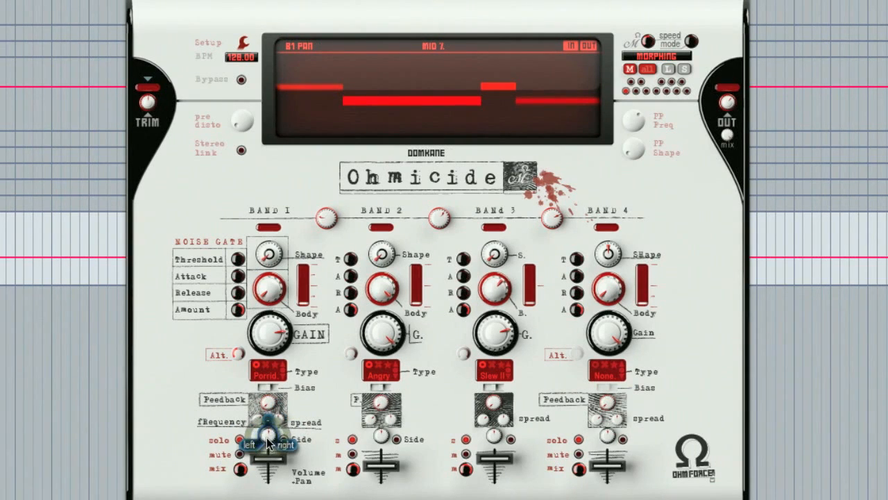
- Try Band 1's mid/side mode and mute, switching each back off, and check the band's dry/wet mix and volume
click(283, 438)
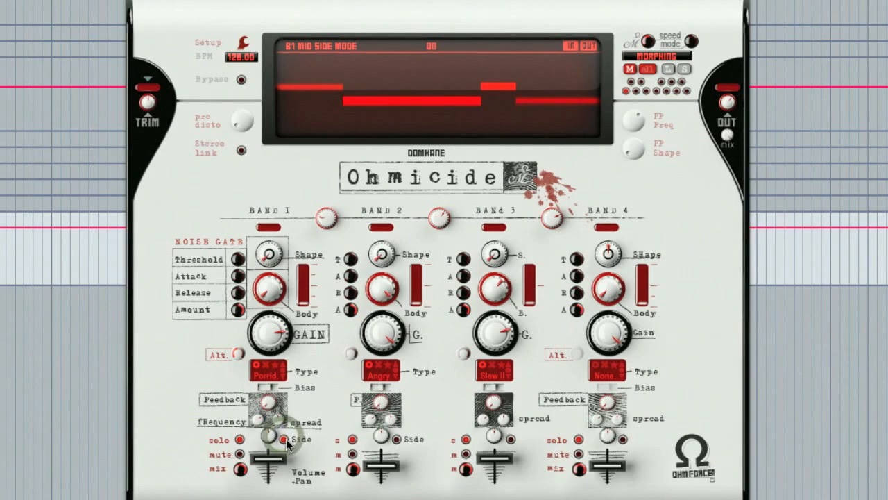
click(285, 438)
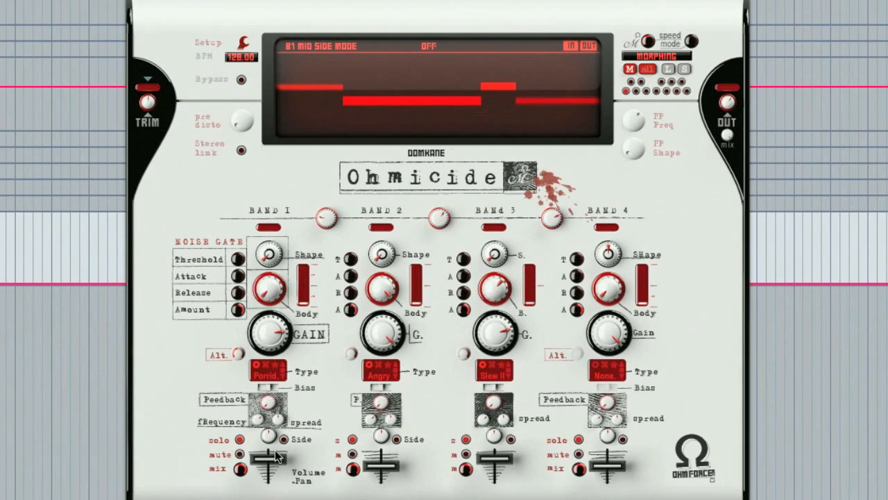
click(239, 454)
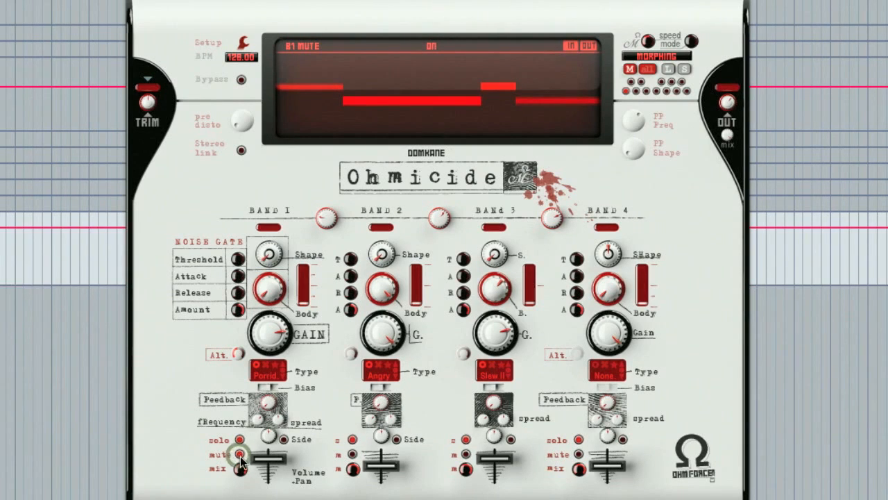
click(240, 468)
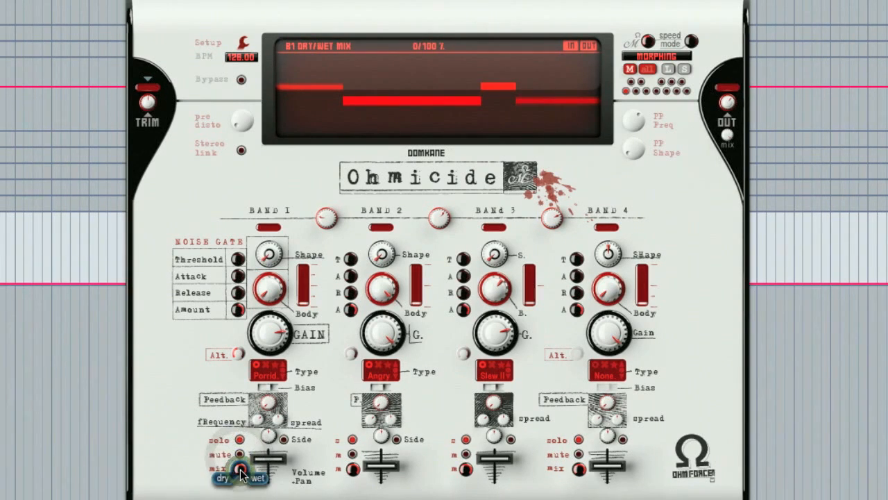
click(275, 458)
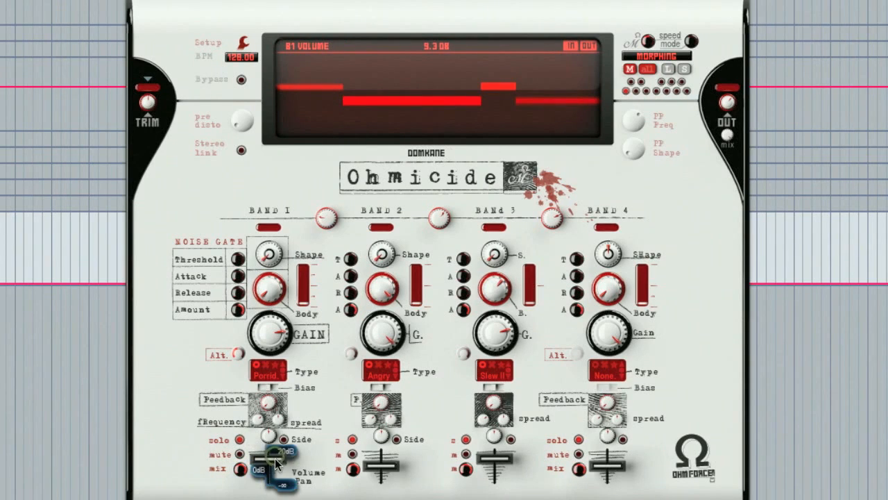
click(300, 458)
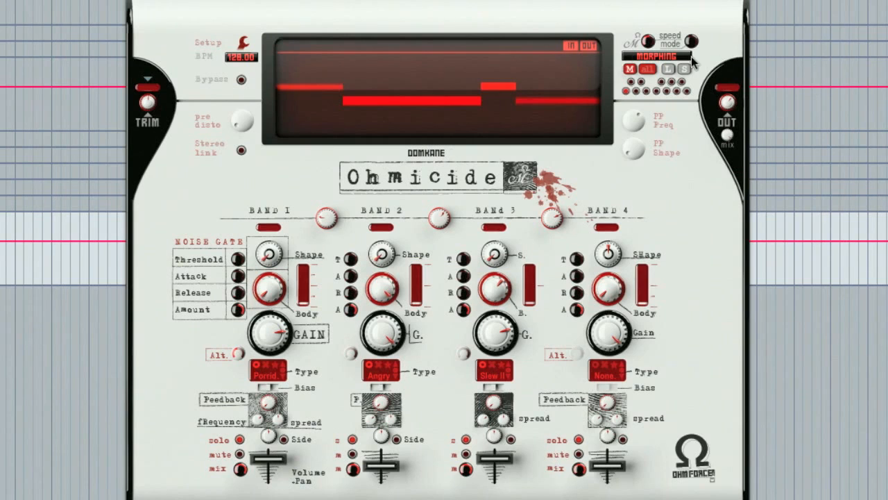
- Audition the stored Morphing presets one after another on the playing audio, ending on the first preset
click(626, 91)
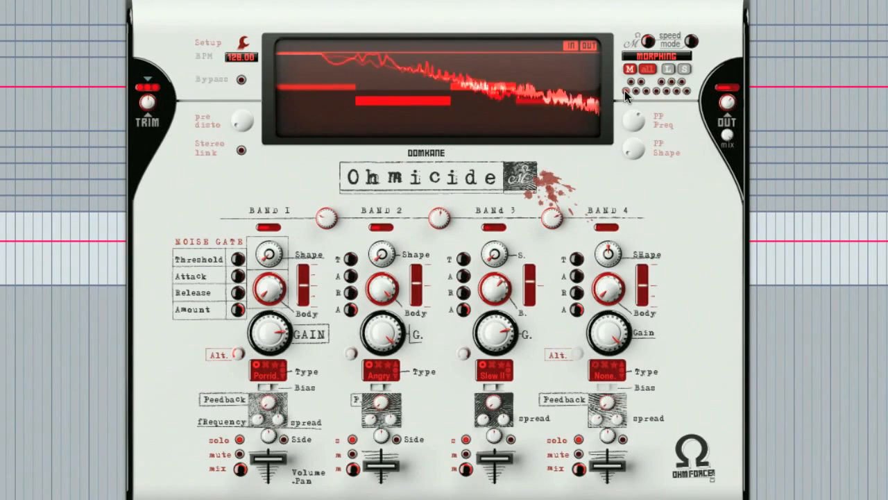
click(636, 91)
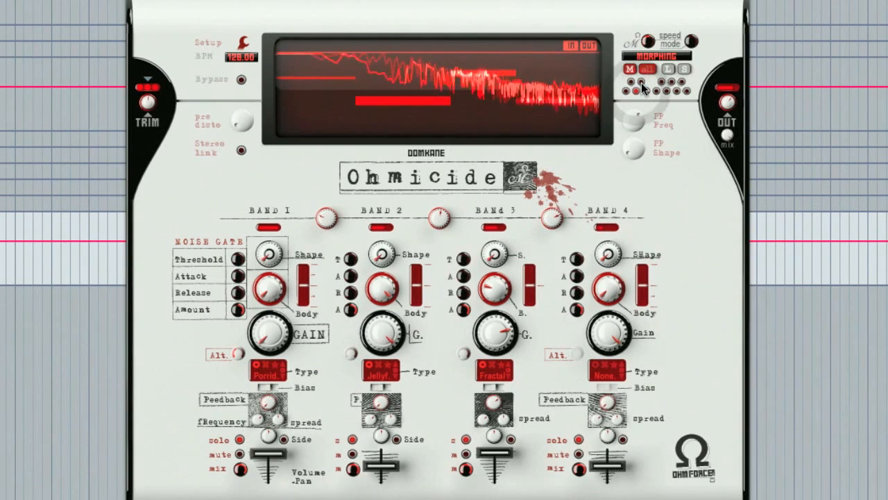
click(641, 82)
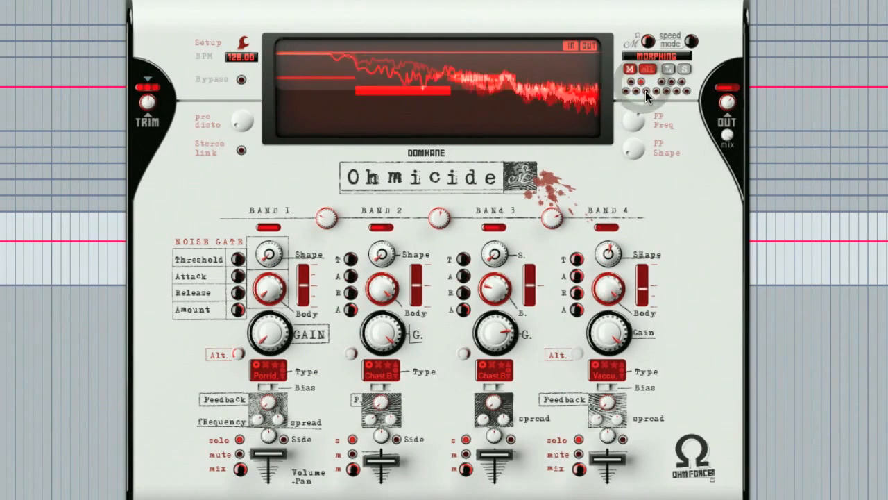
click(645, 91)
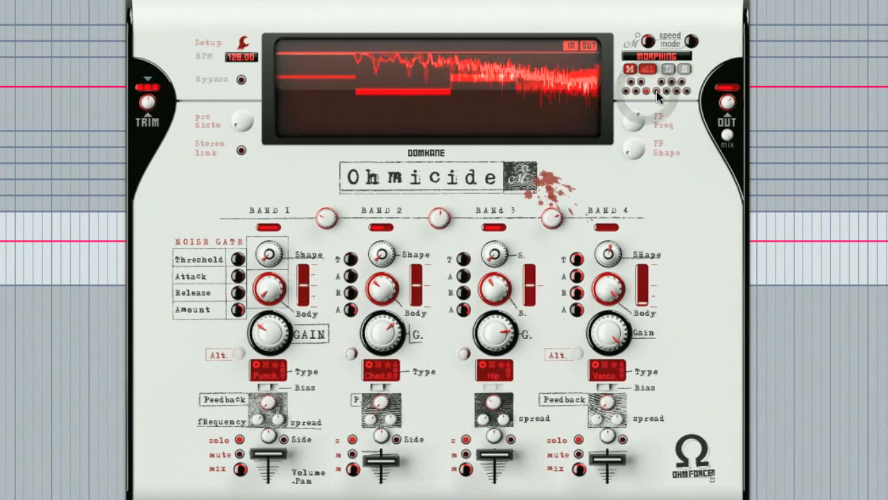
click(663, 82)
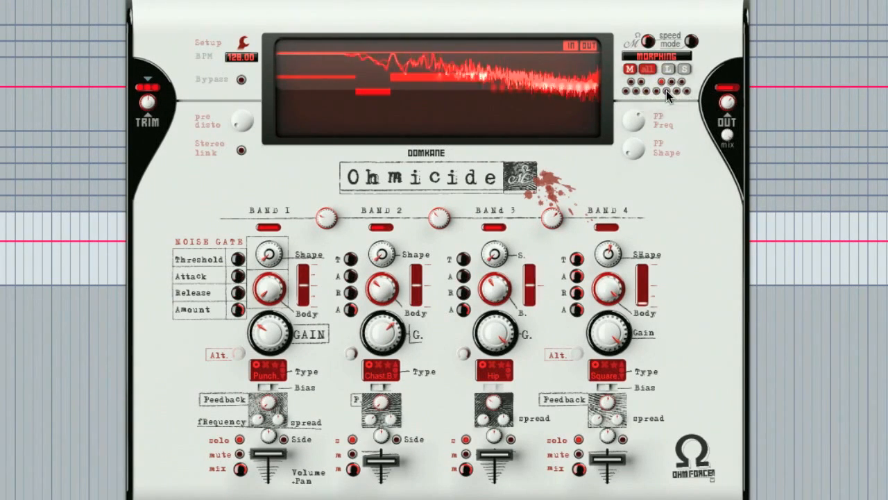
click(671, 82)
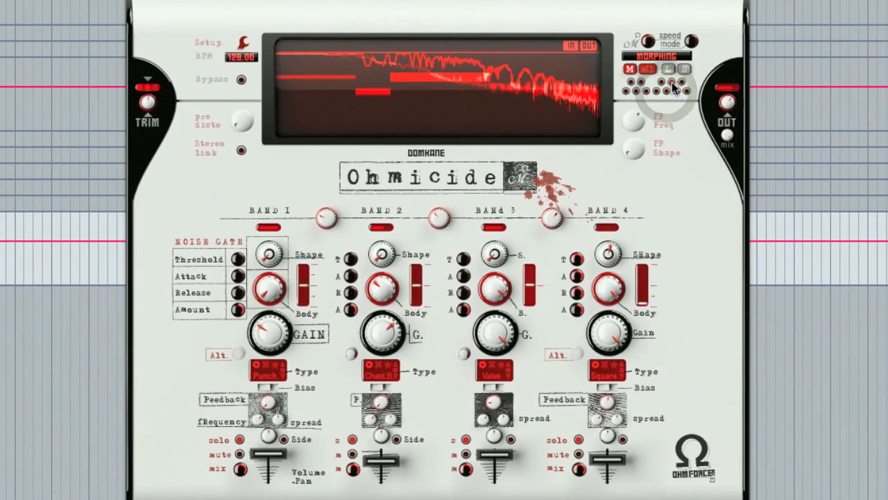
click(677, 91)
click(682, 82)
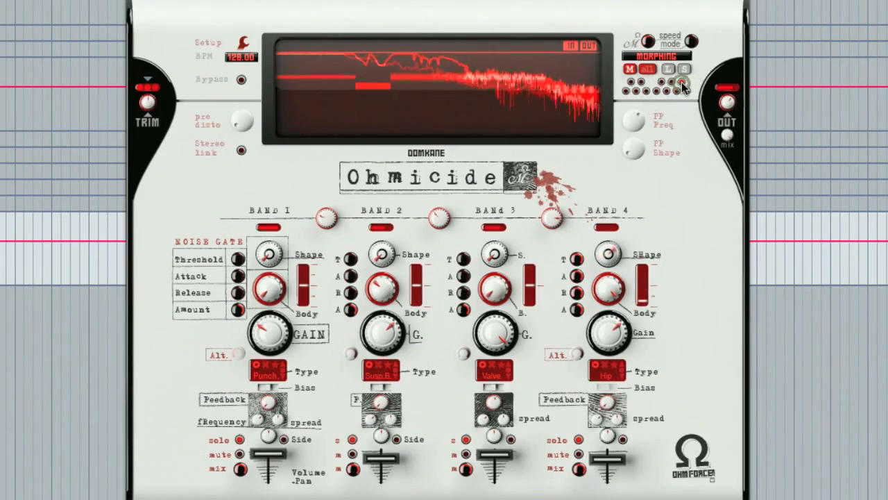
click(687, 90)
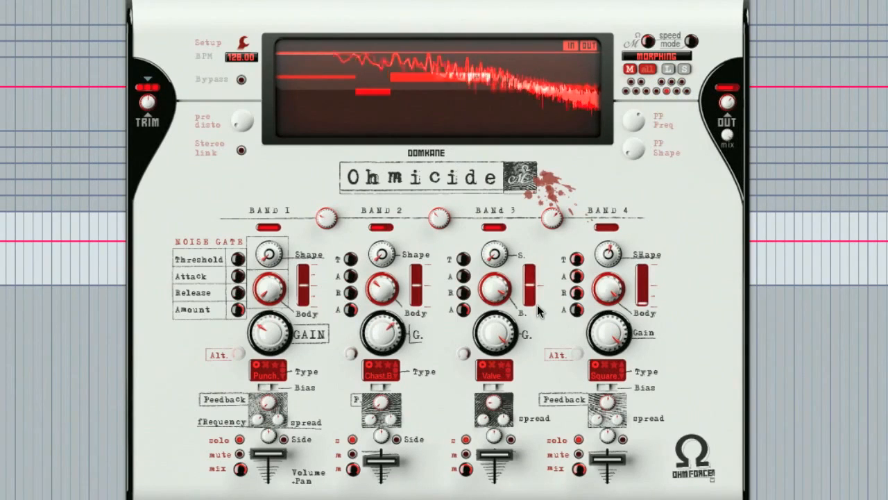
click(625, 91)
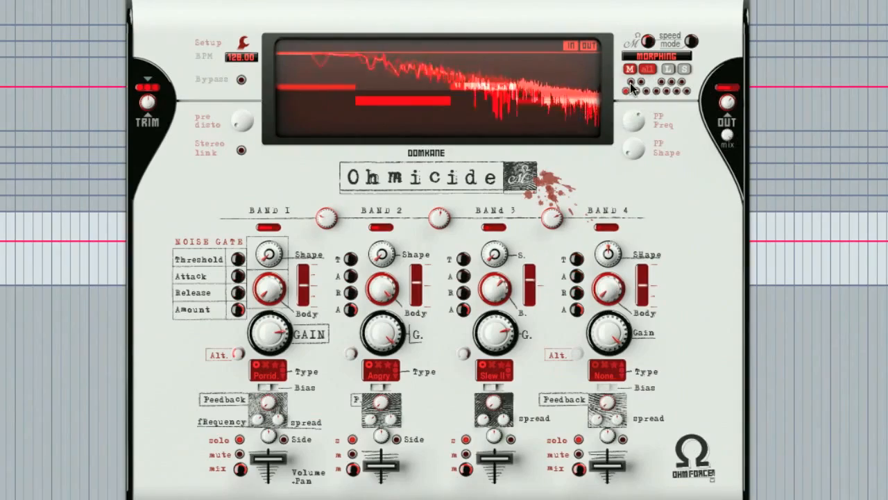